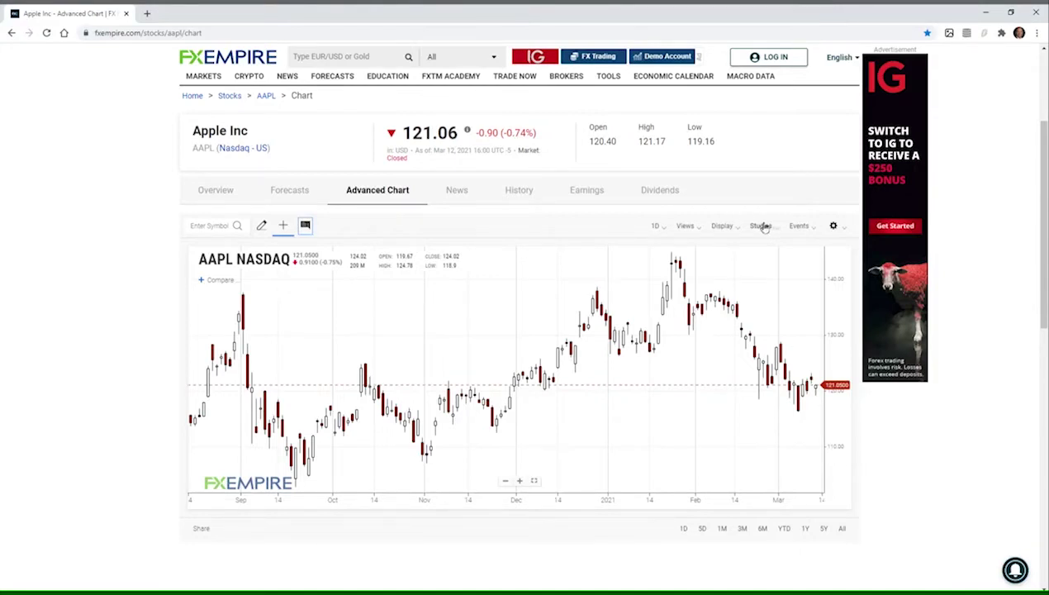
Add a 50-period simple Moving Average study to the AAPL chart and turn off the heads-up price display.
click(762, 226)
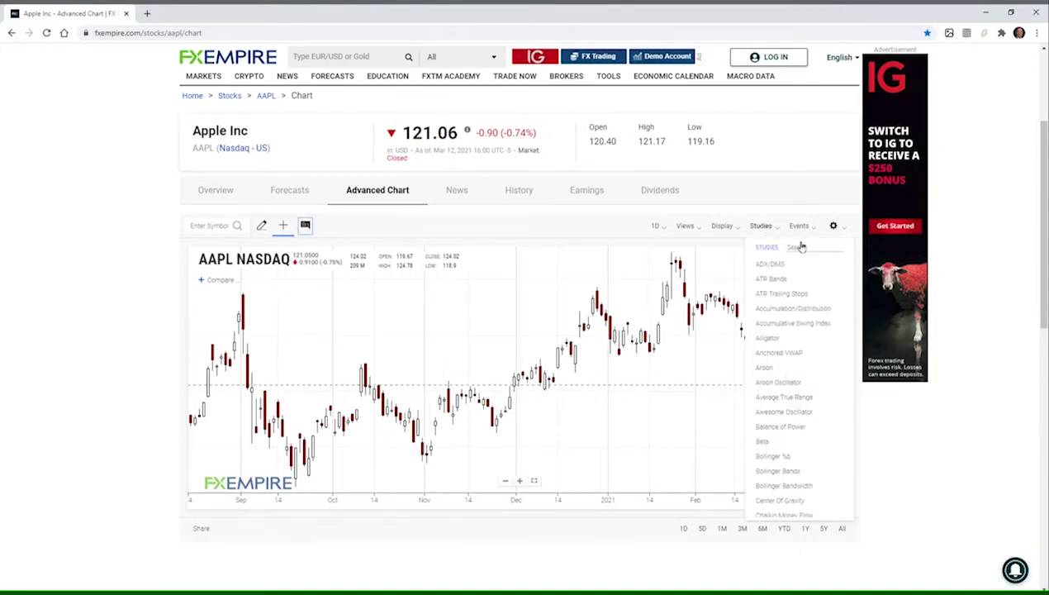
click(794, 246)
click(768, 230)
text(m)
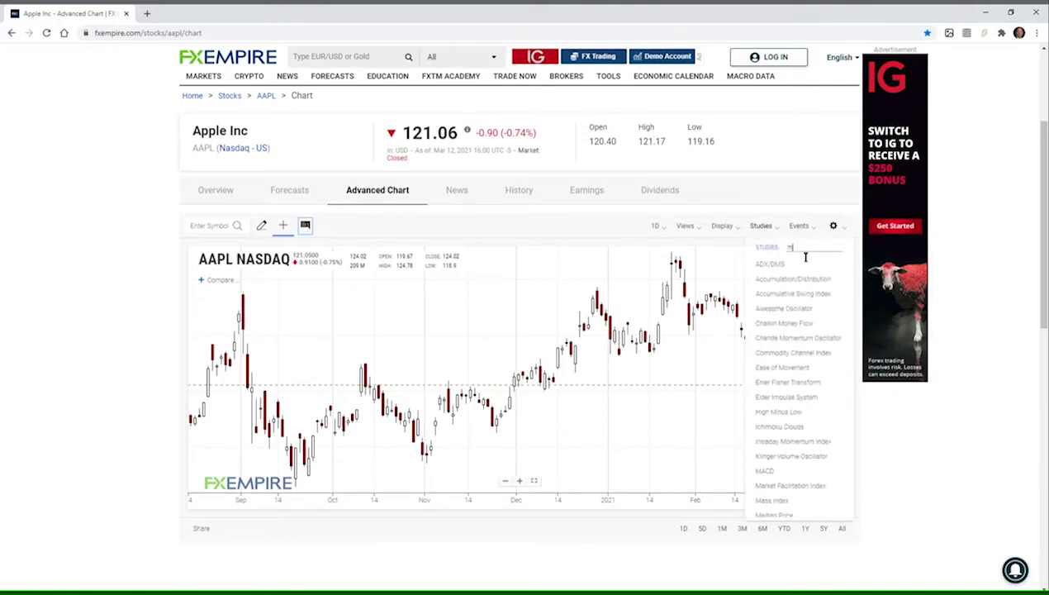
text(oving)
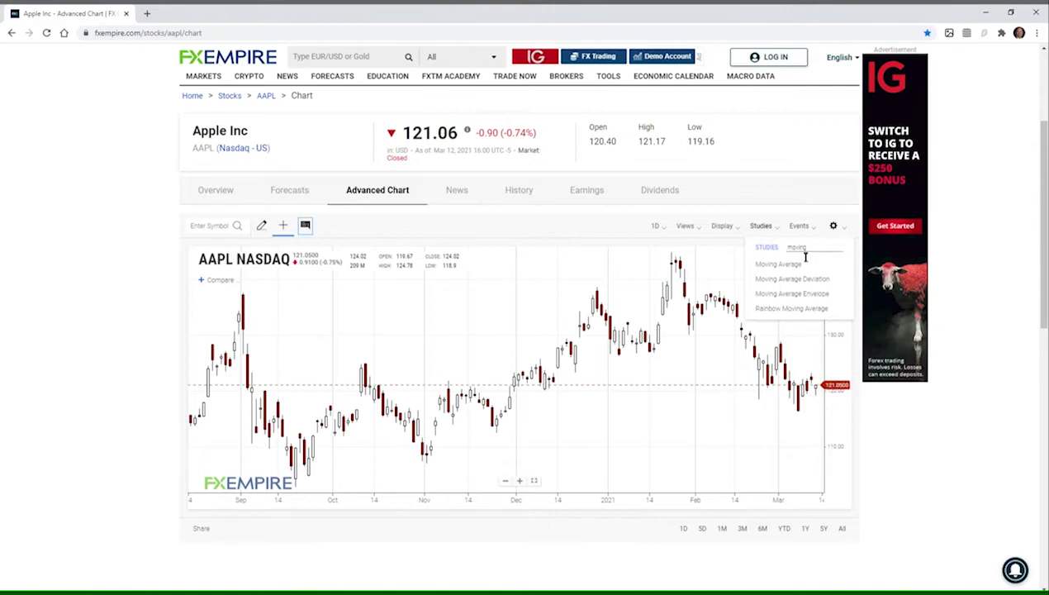
click(762, 265)
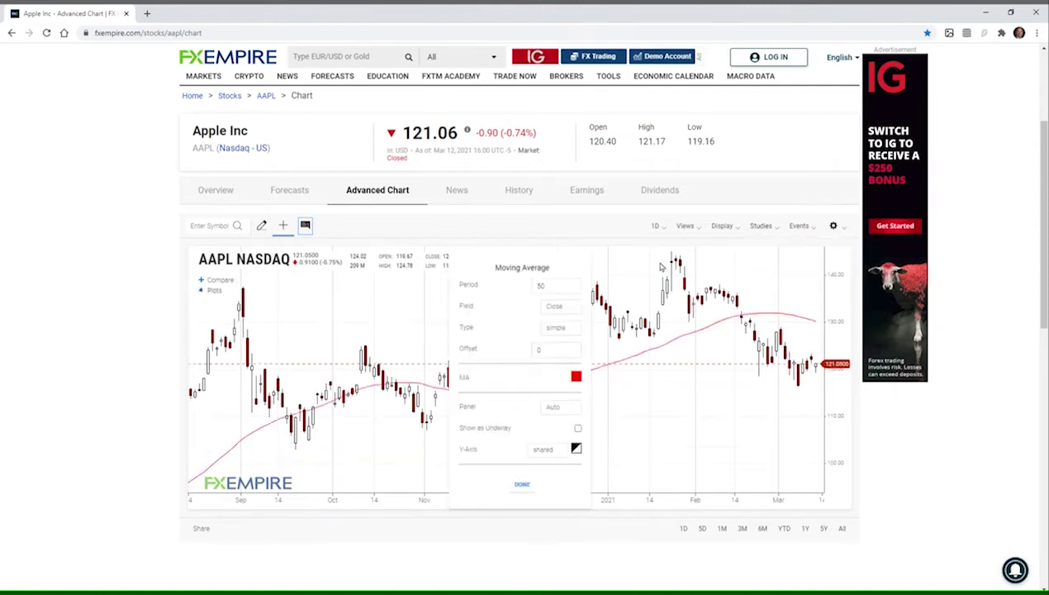
click(558, 330)
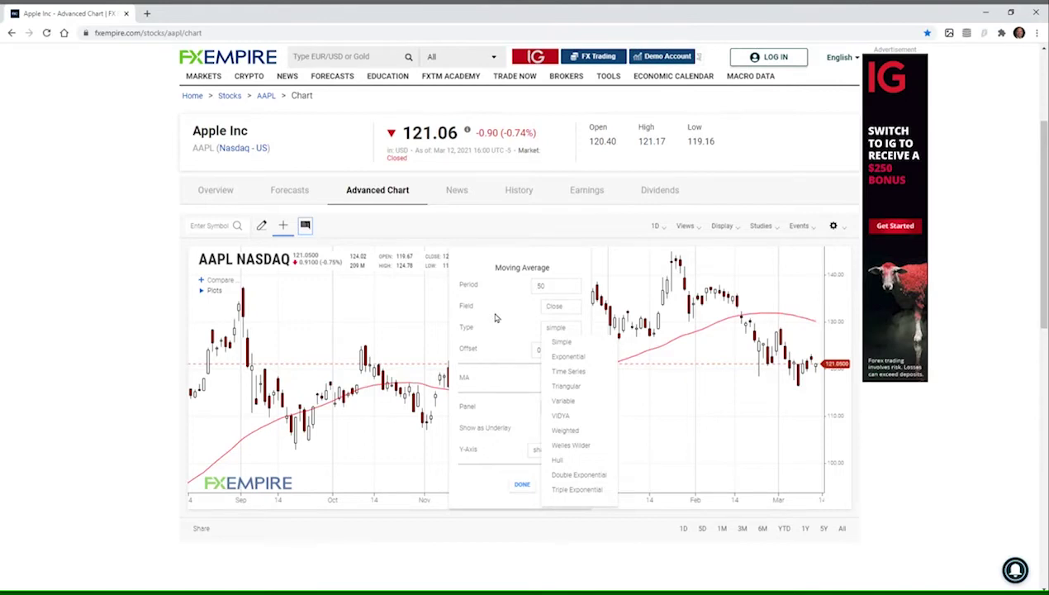
click(495, 318)
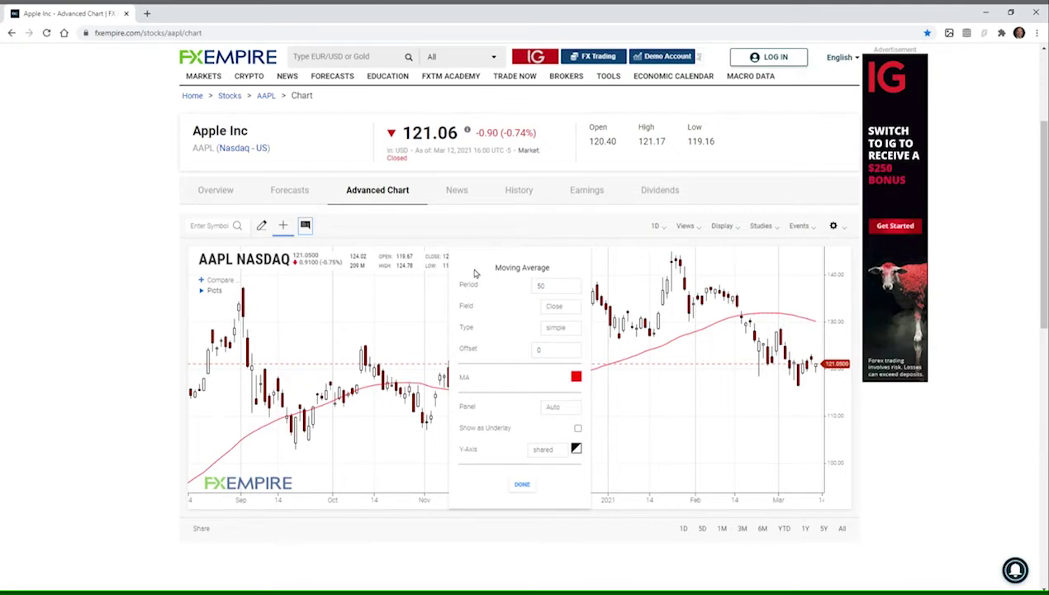
click(522, 484)
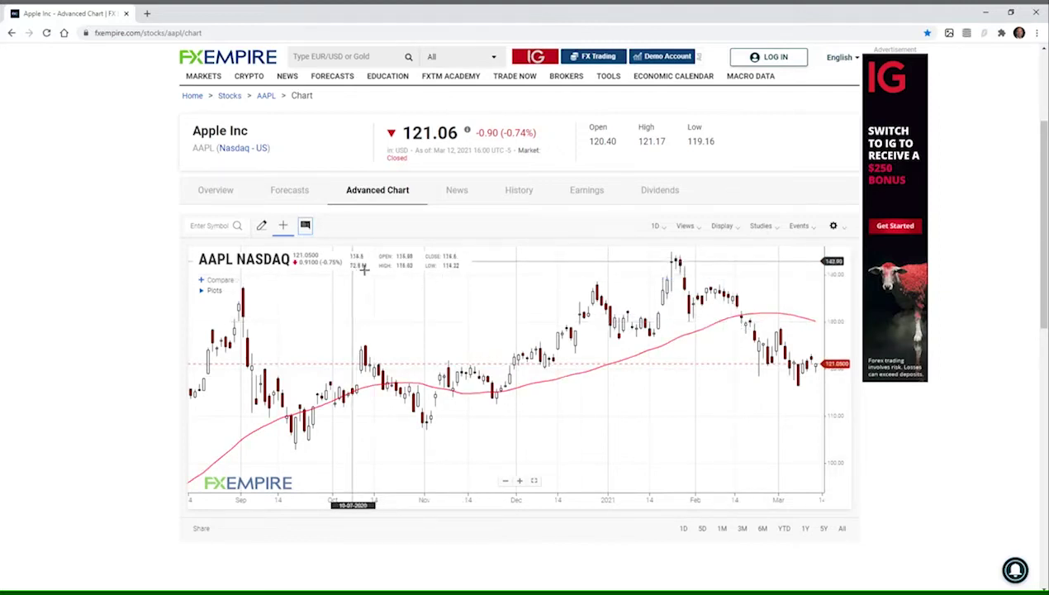
click(282, 232)
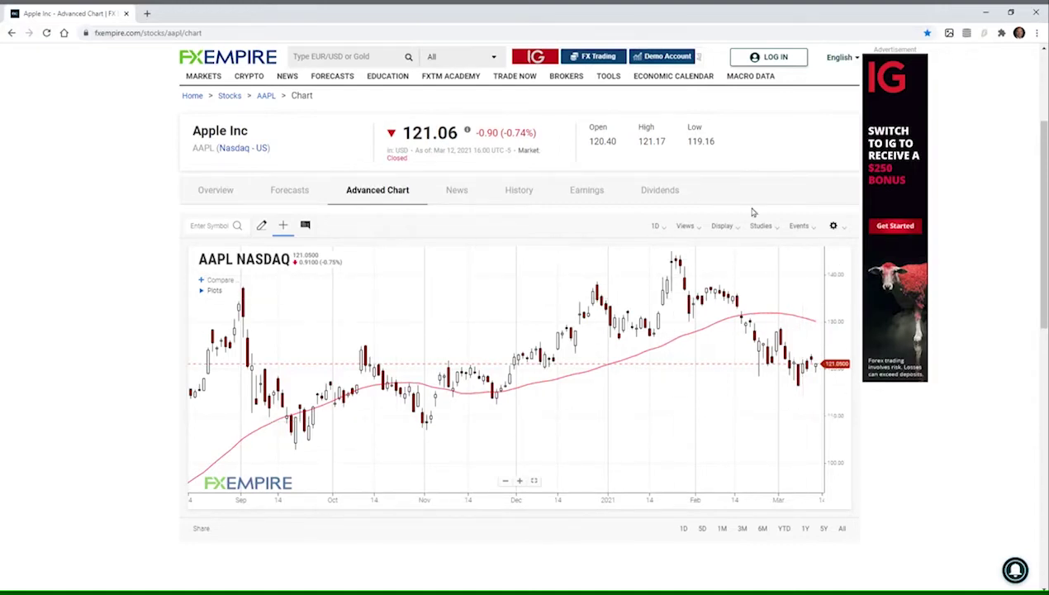
Add a second Moving Average study with period 50, type exponential and a light blue line.
click(835, 228)
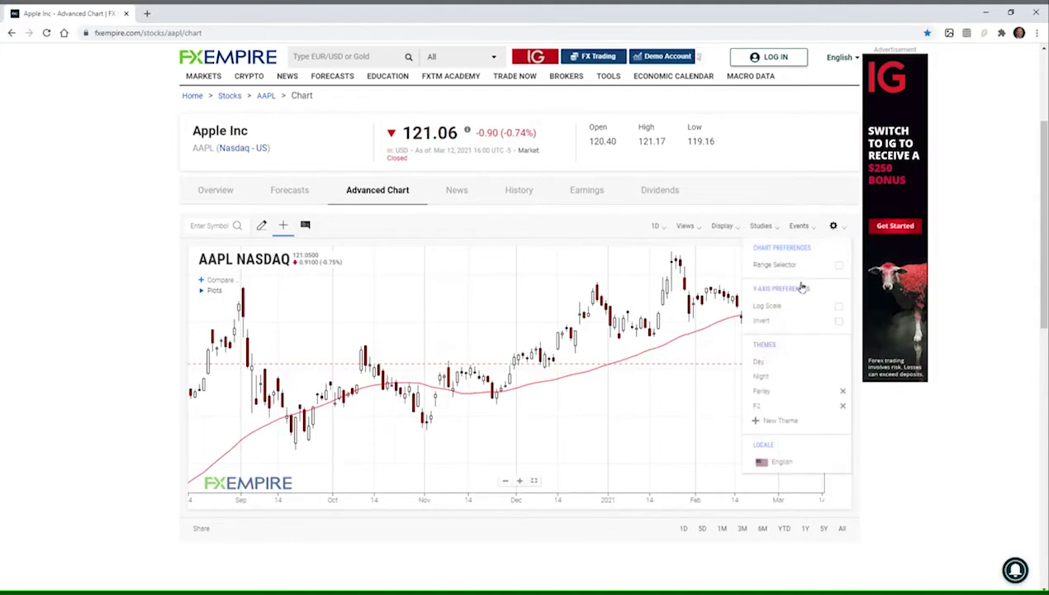
click(771, 226)
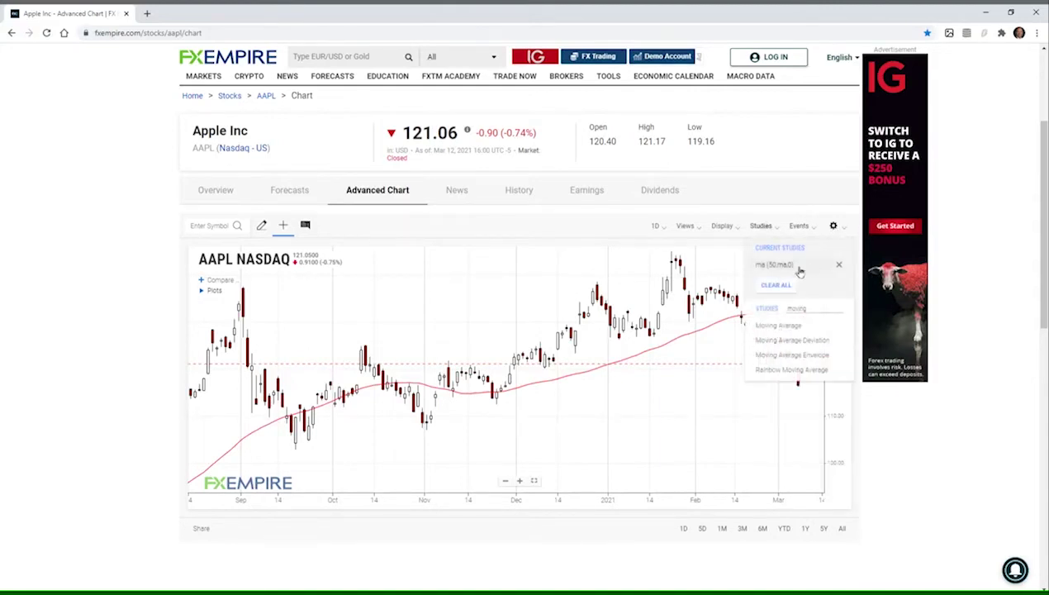
click(784, 327)
click(556, 327)
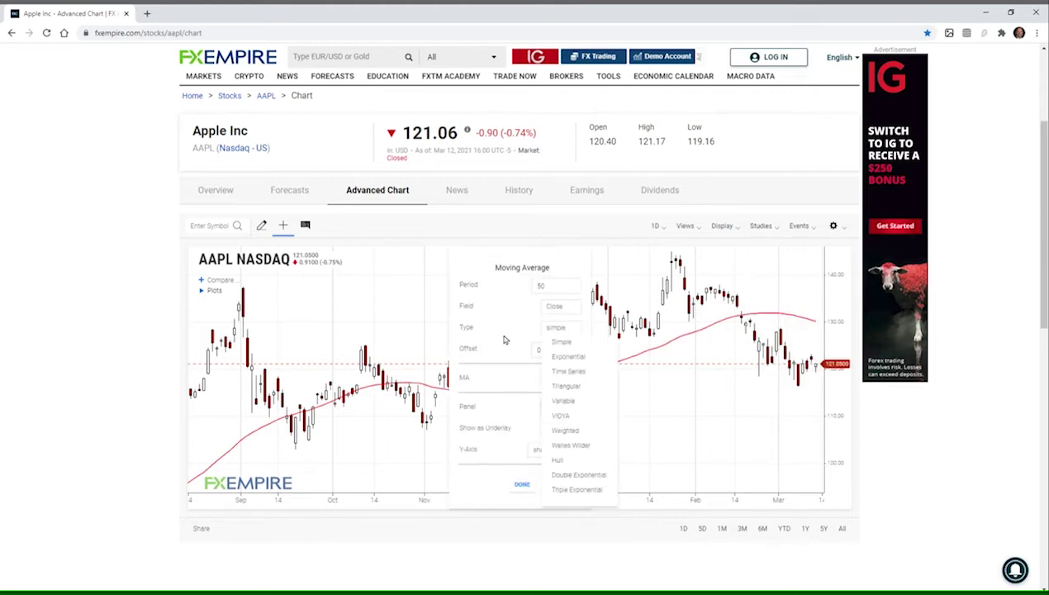
click(570, 358)
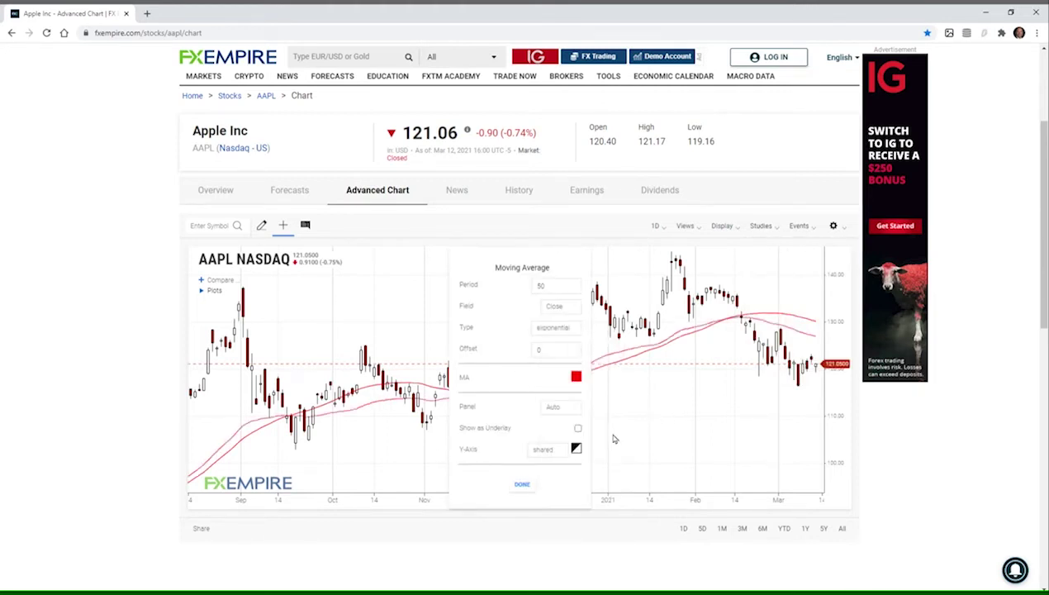
click(576, 377)
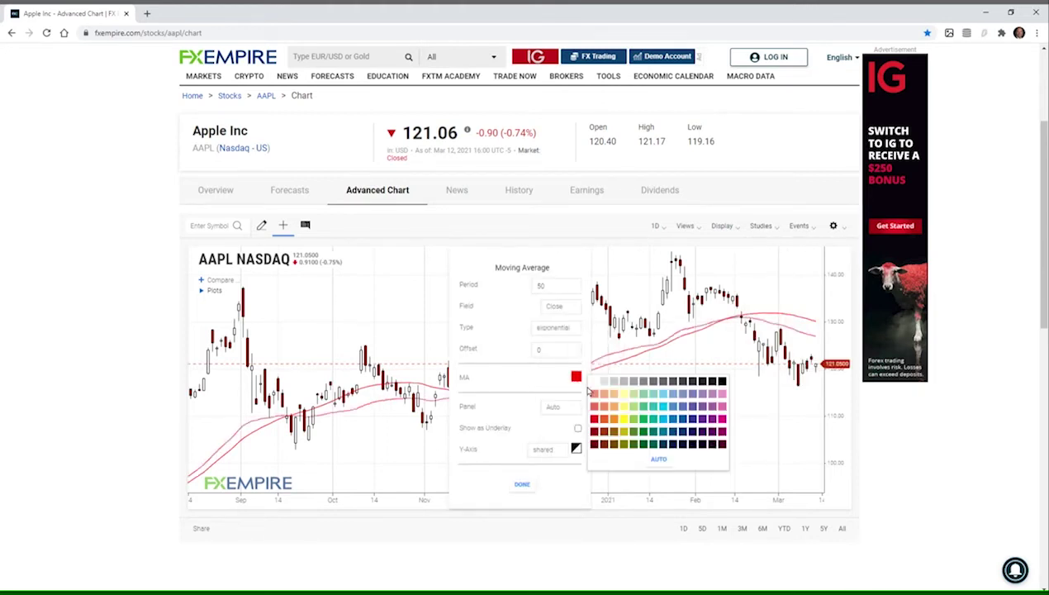
click(659, 419)
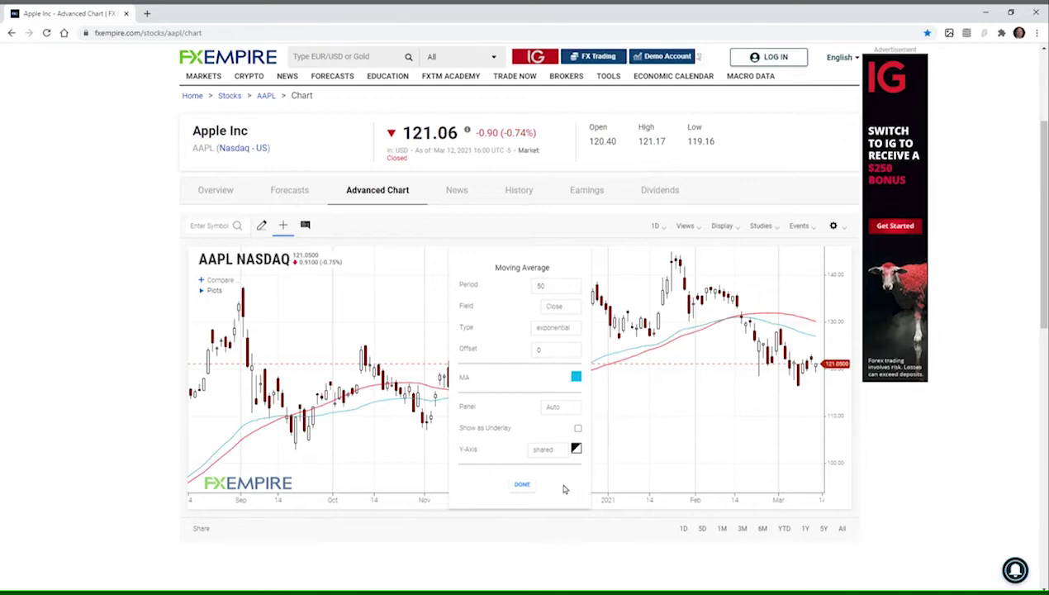
click(522, 483)
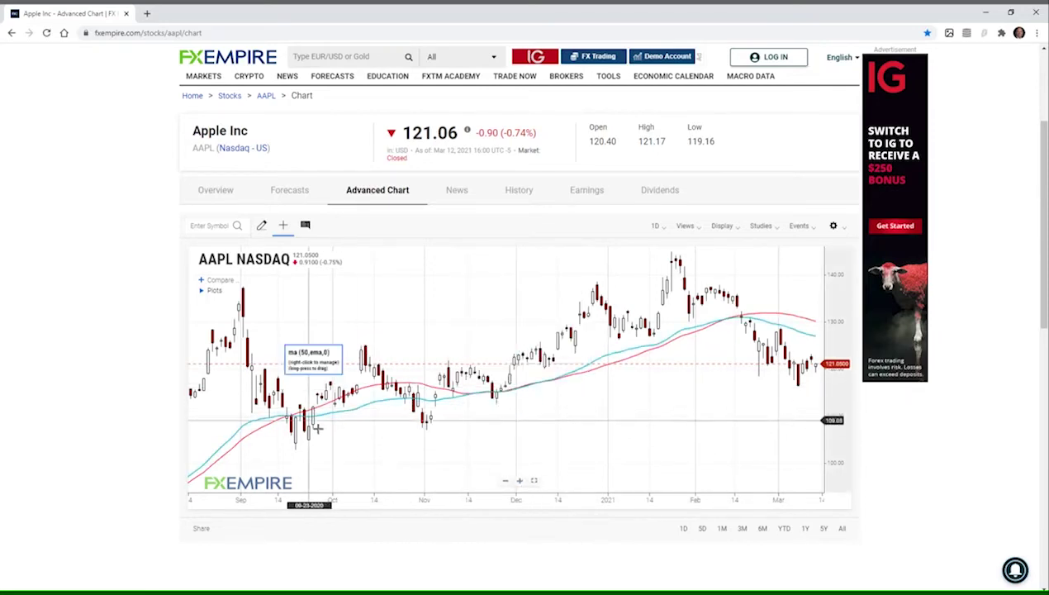
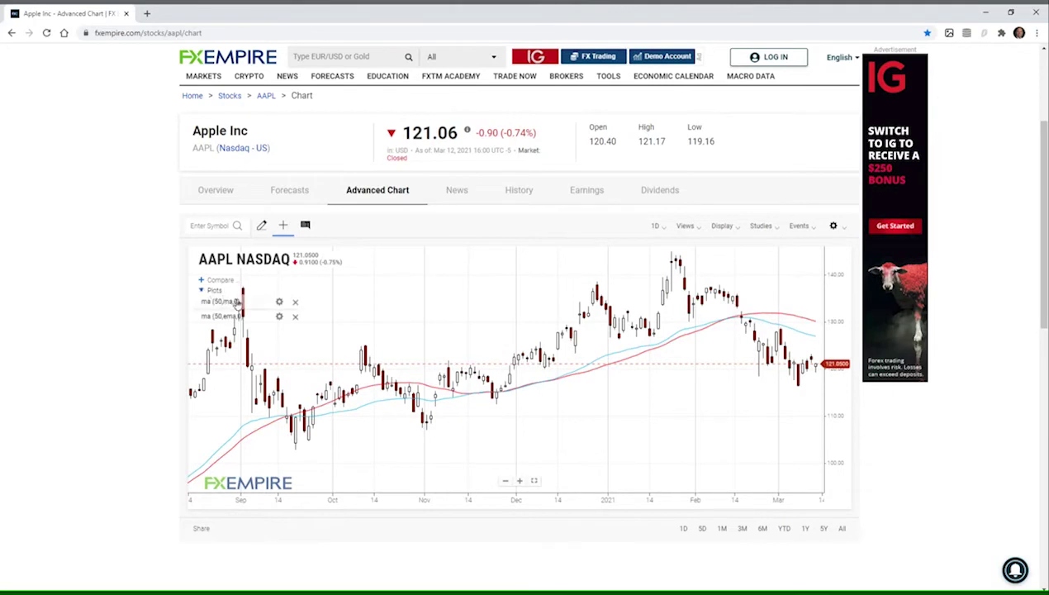
Change the red simple moving average to a period of 200 and the exponential type.
click(280, 302)
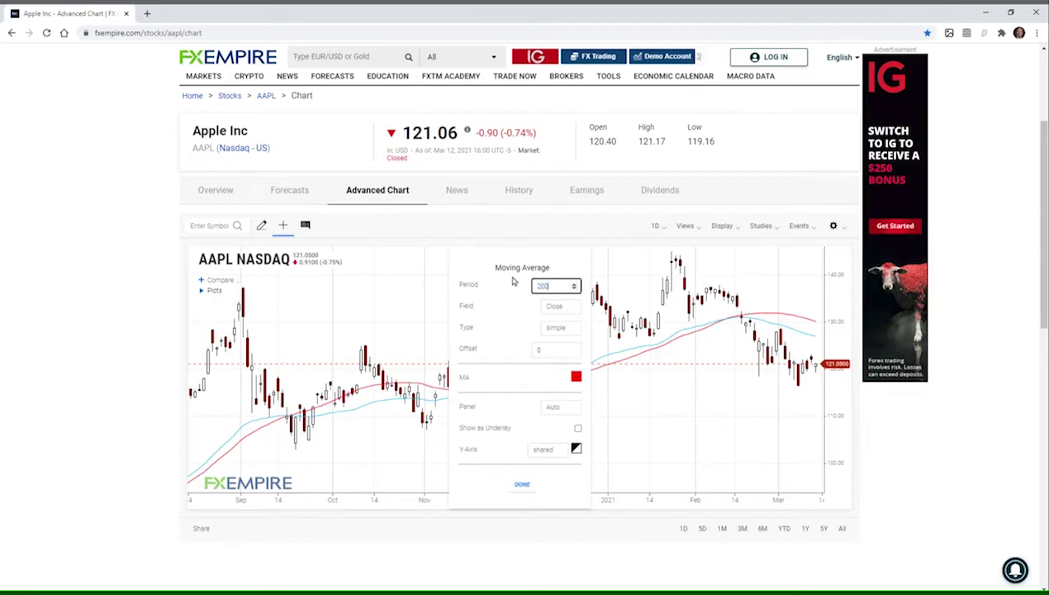
click(557, 331)
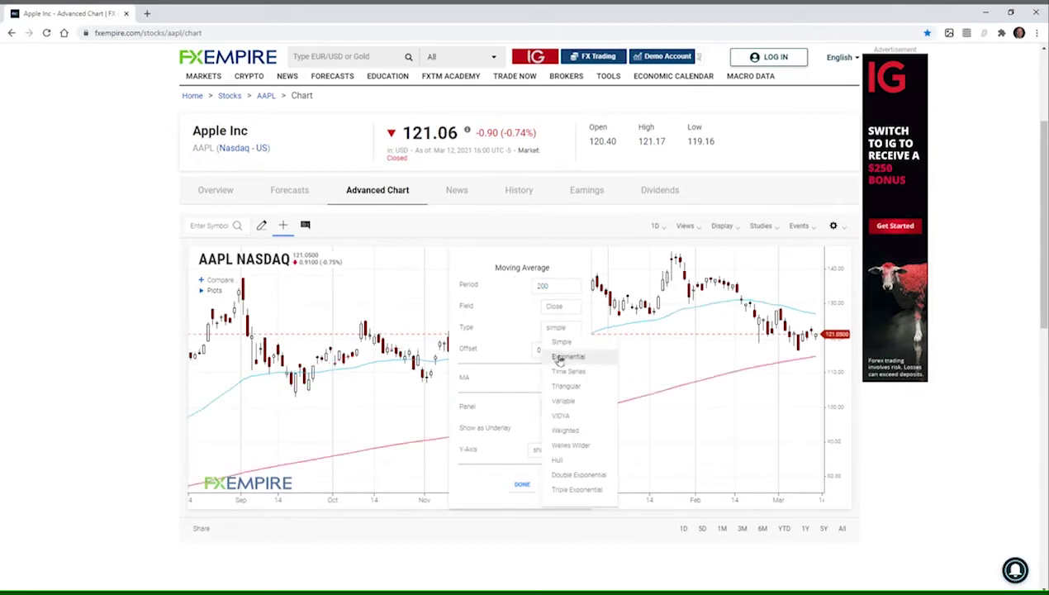
click(560, 357)
click(523, 485)
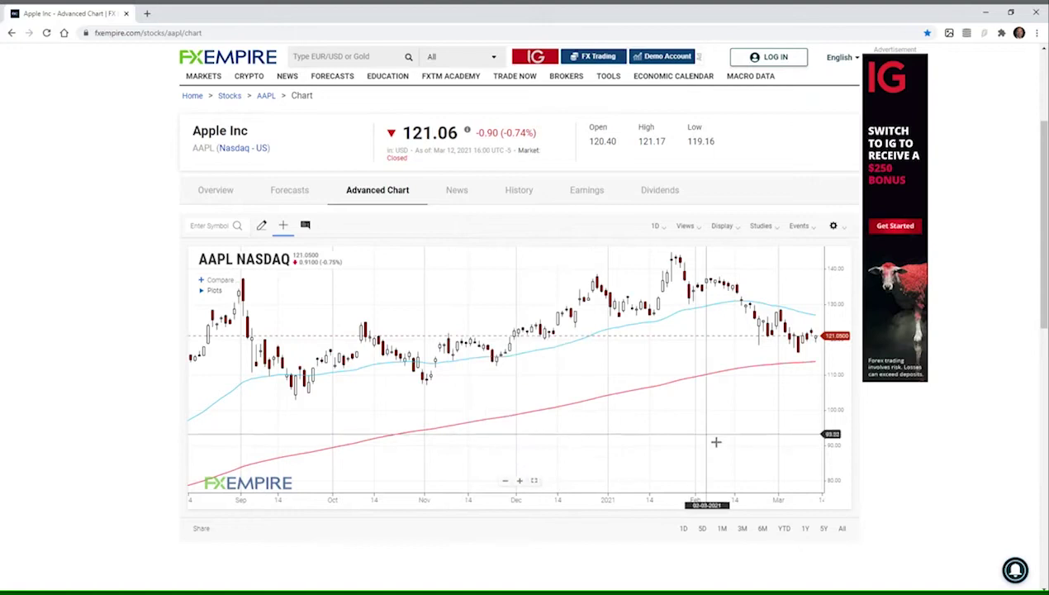
Remove both the 200-period and the 50-period exponential moving averages from the chart.
scroll(558, 459, down, 3)
scroll(558, 459, up, 3)
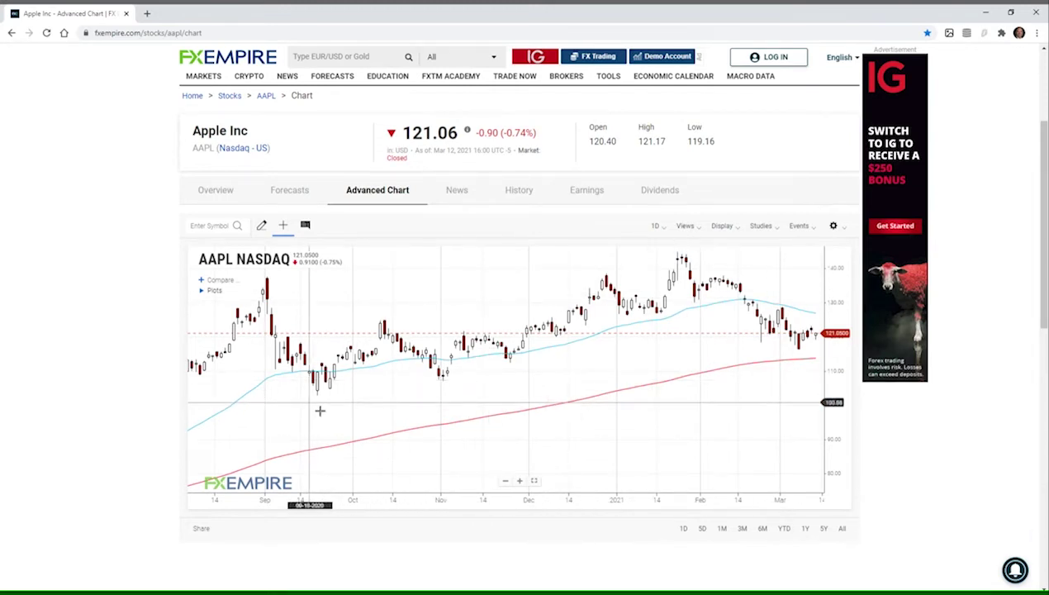
scroll(319, 410, down, 5)
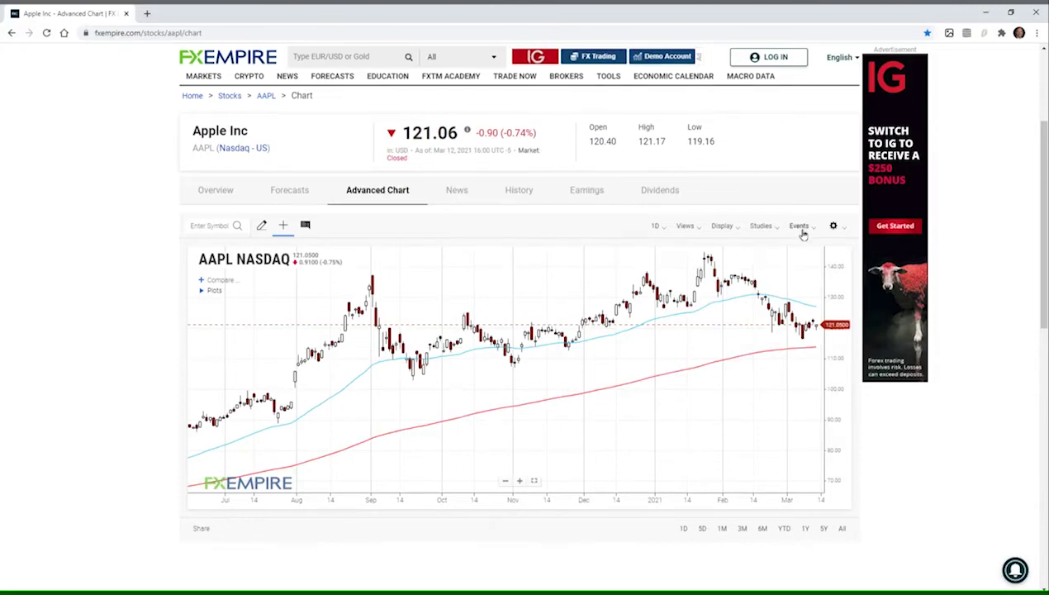
click(214, 290)
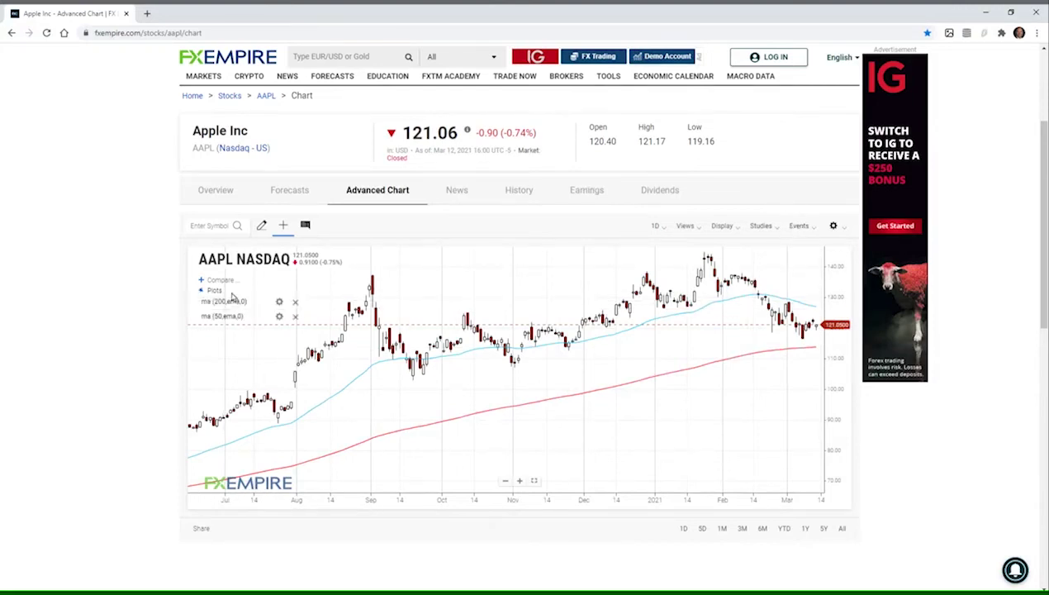
click(295, 302)
click(295, 303)
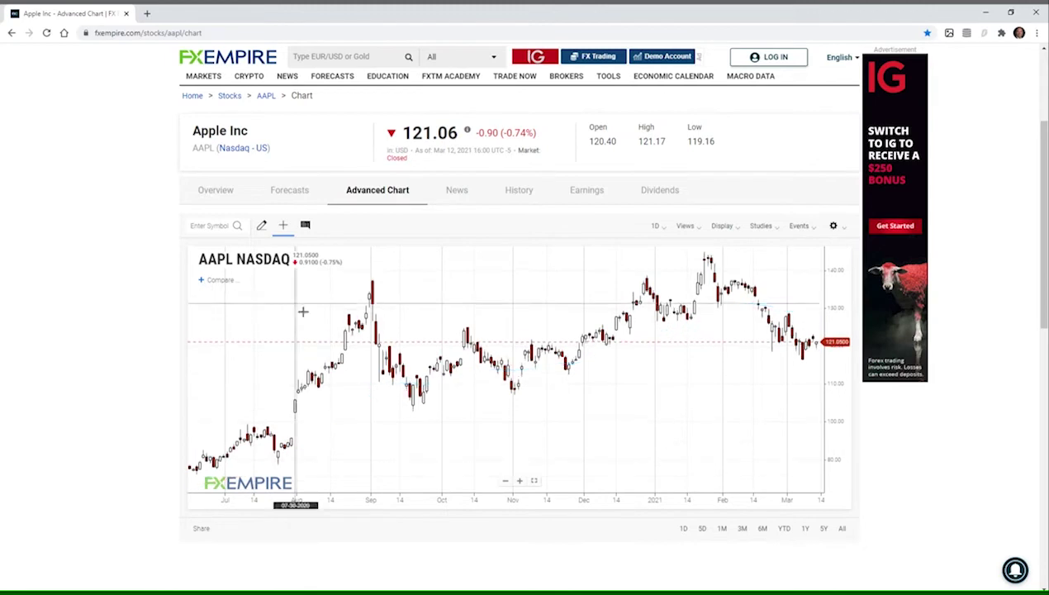
Search the studies for "adx" and add the ADX/DMS study to the AAPL chart.
click(764, 231)
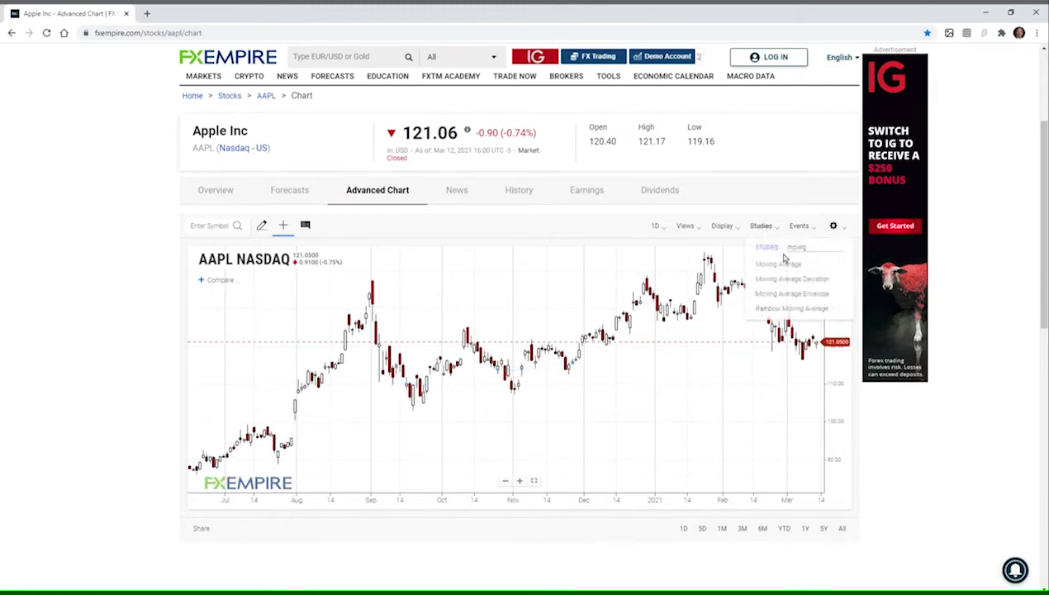
text(adx)
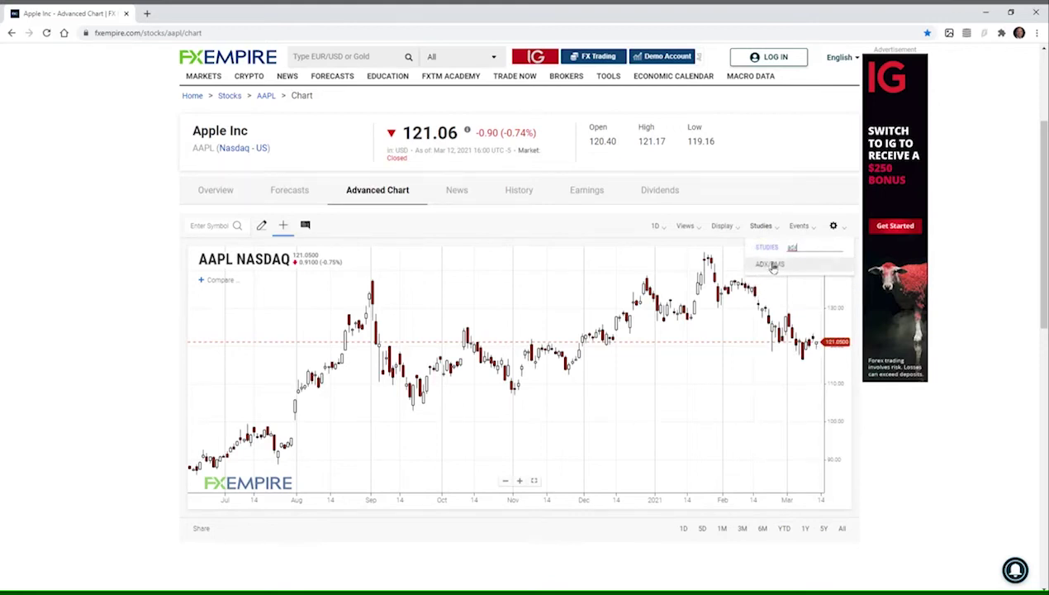
click(773, 265)
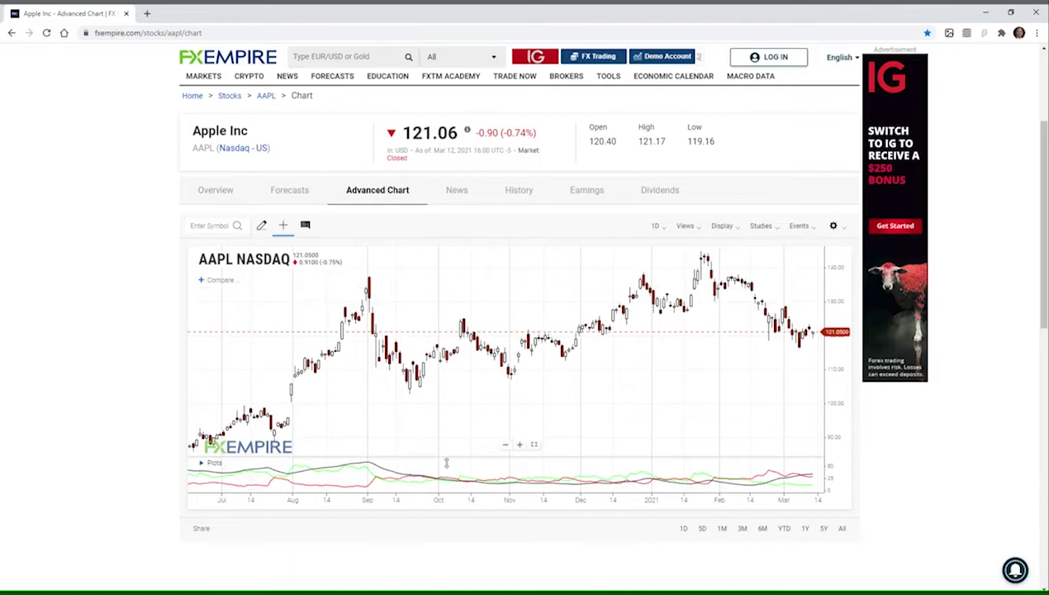
Enlarge the ADX panel to a bit under half of the chart height and expand its list of plots.
drag(442, 462, 434, 401)
click(201, 404)
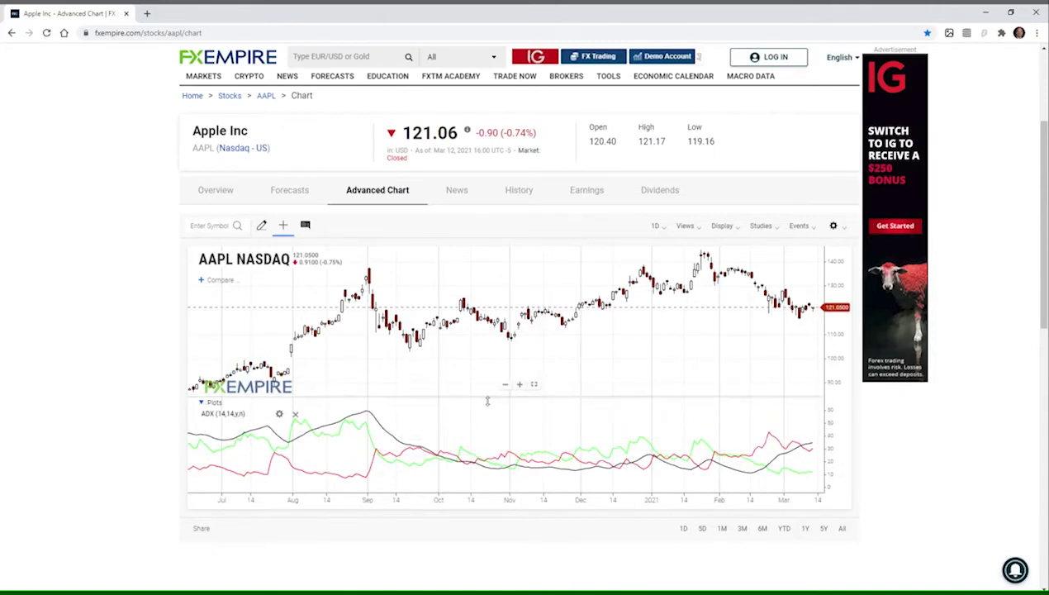
drag(483, 402, 475, 324)
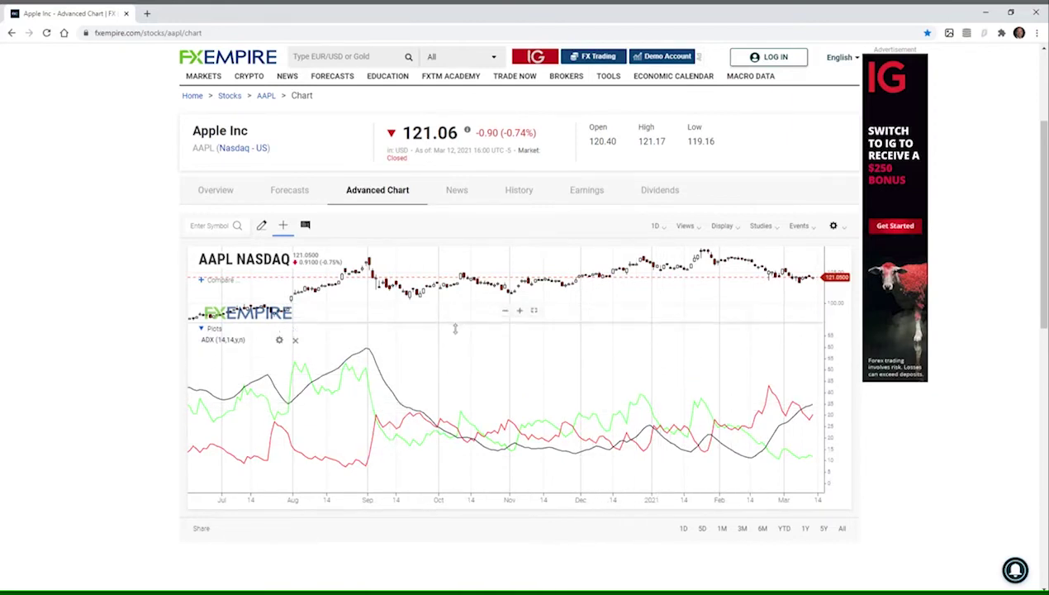
drag(453, 328, 462, 404)
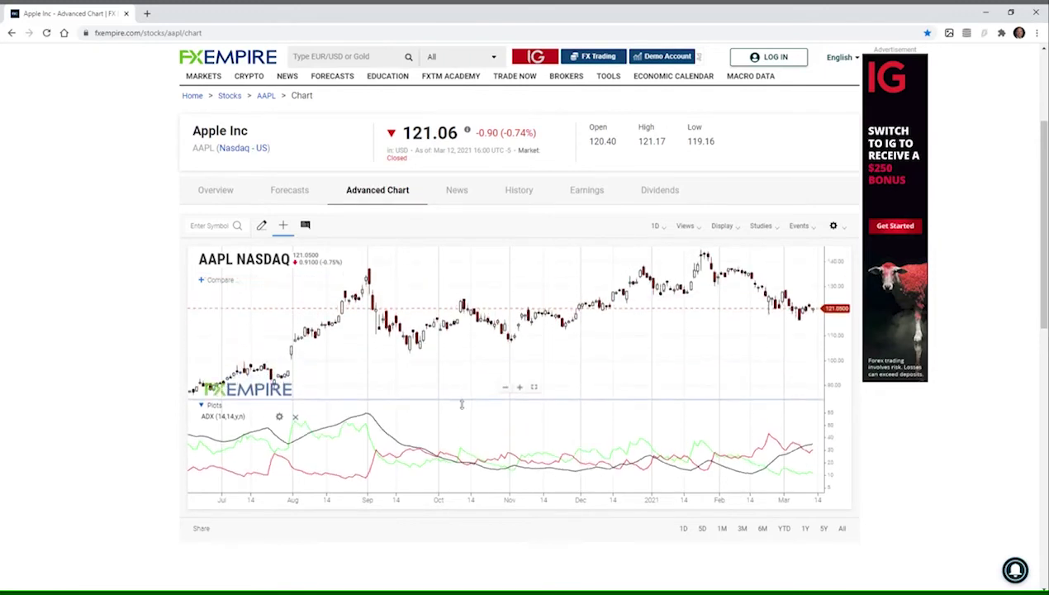
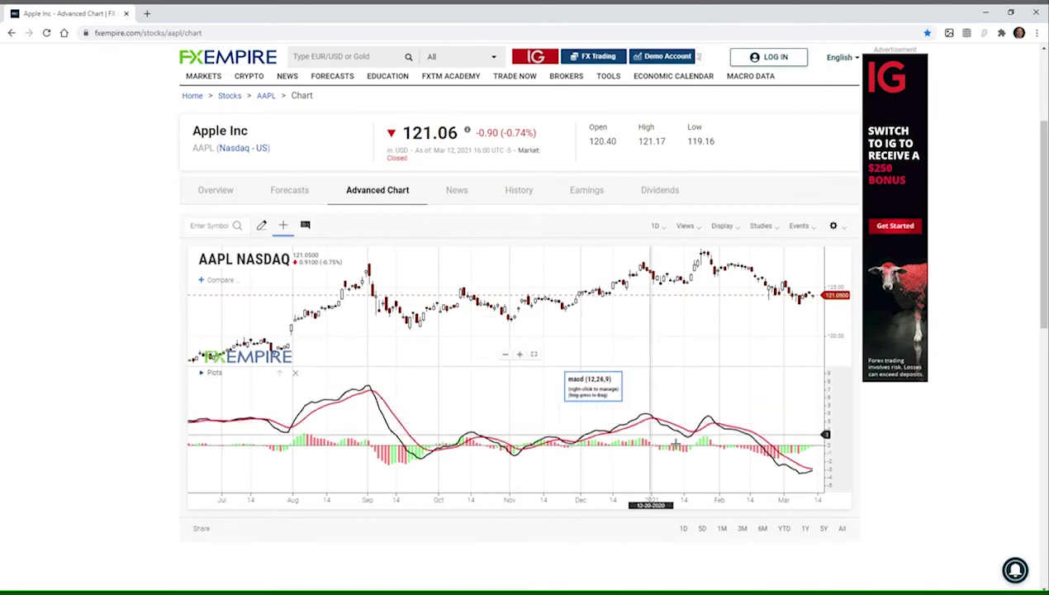
Replace the MACD study on the AAPL chart with Parabolic SAR and expand its list of plots.
click(297, 375)
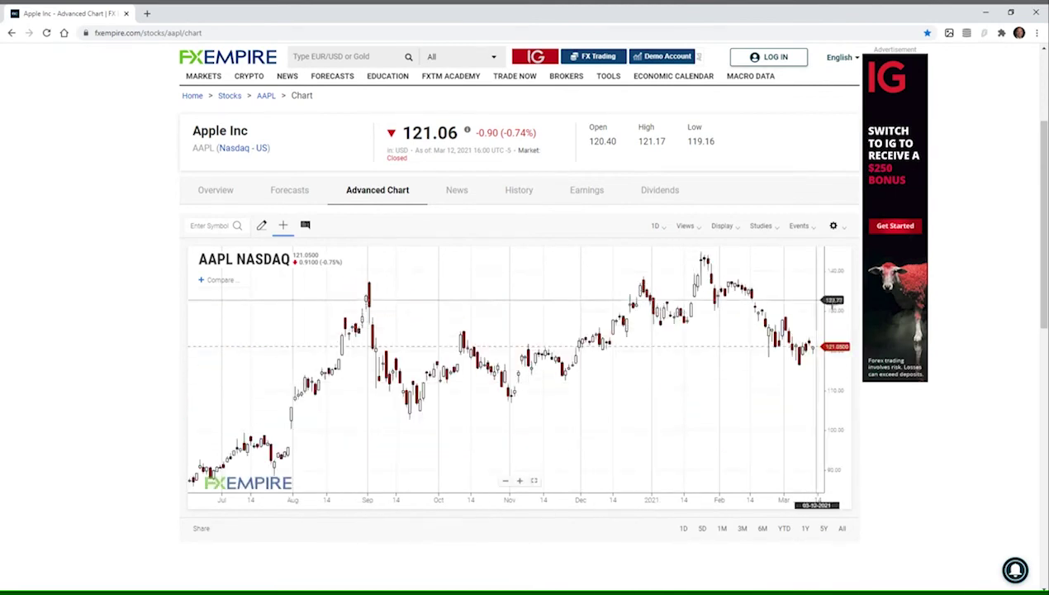
click(760, 227)
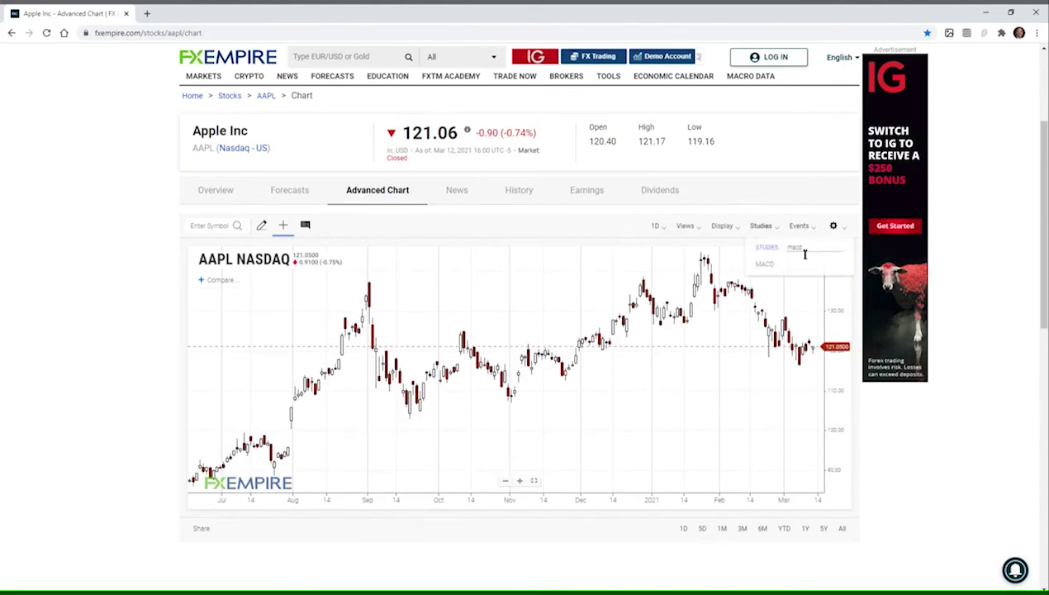
key(BackSpace)
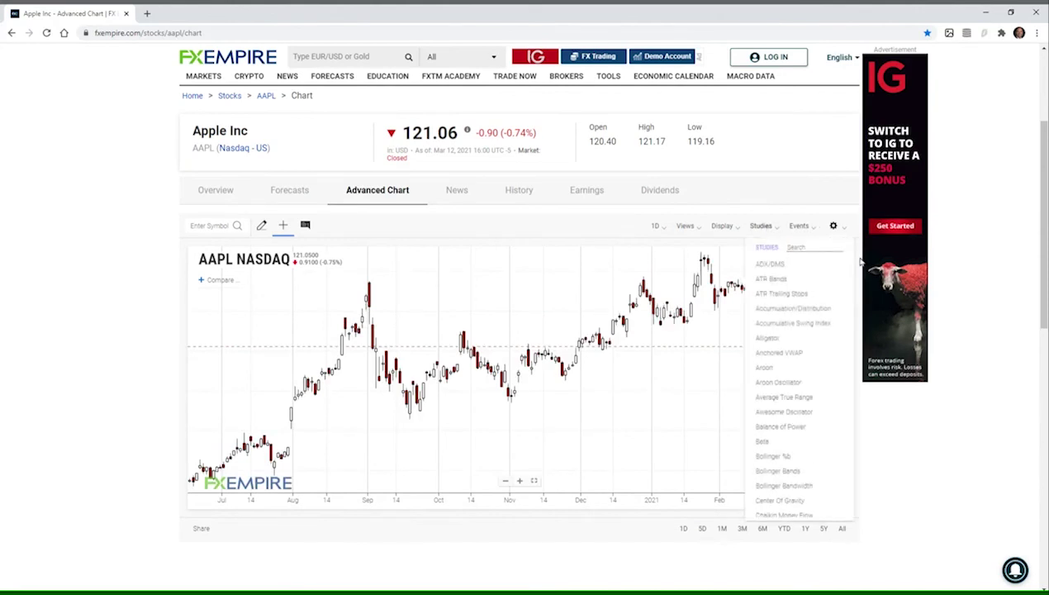
text(parac)
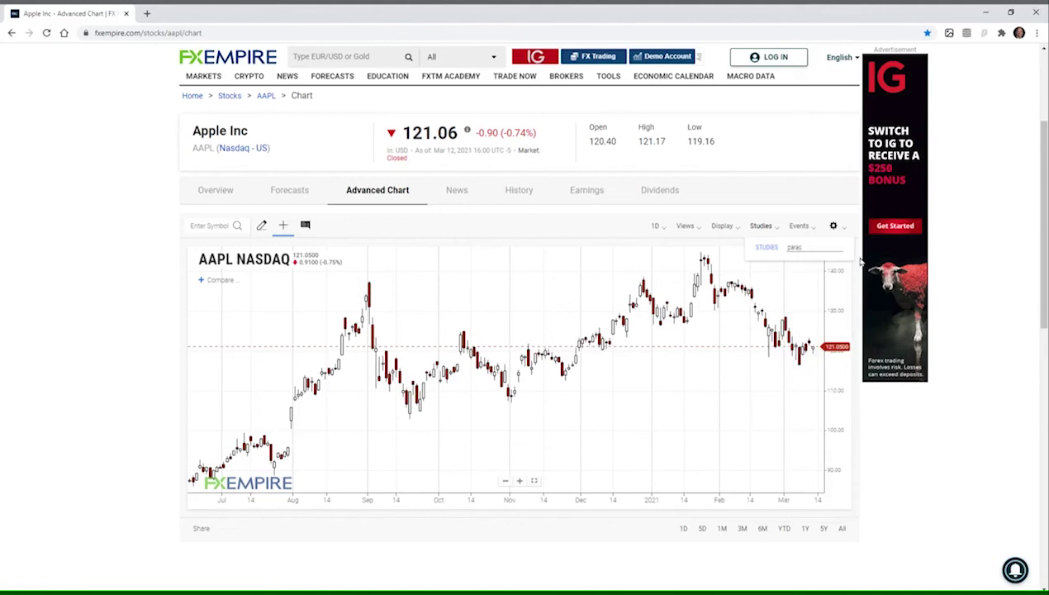
key(BackSpace)
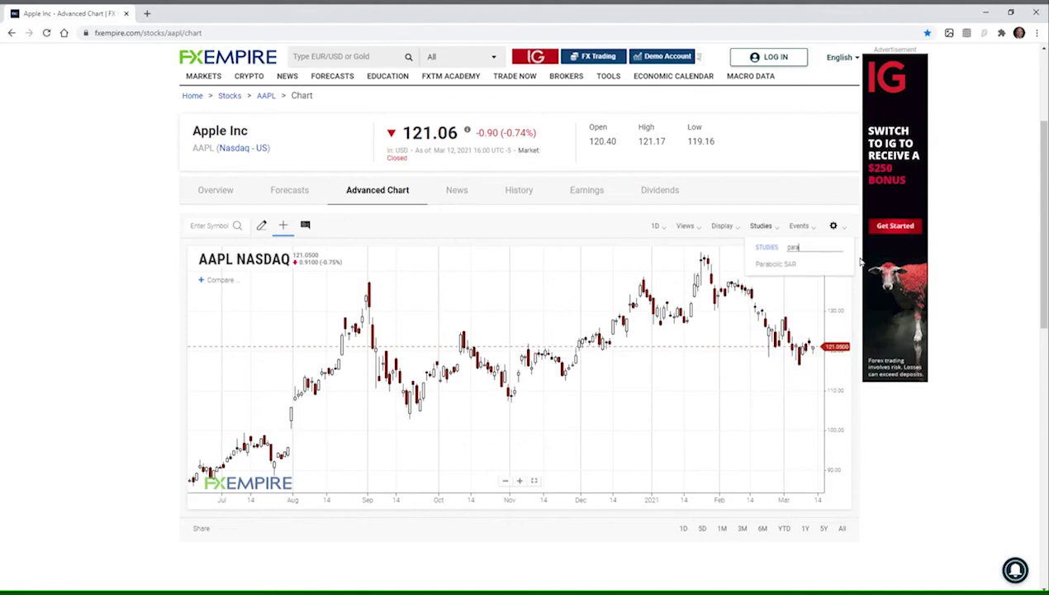
click(783, 264)
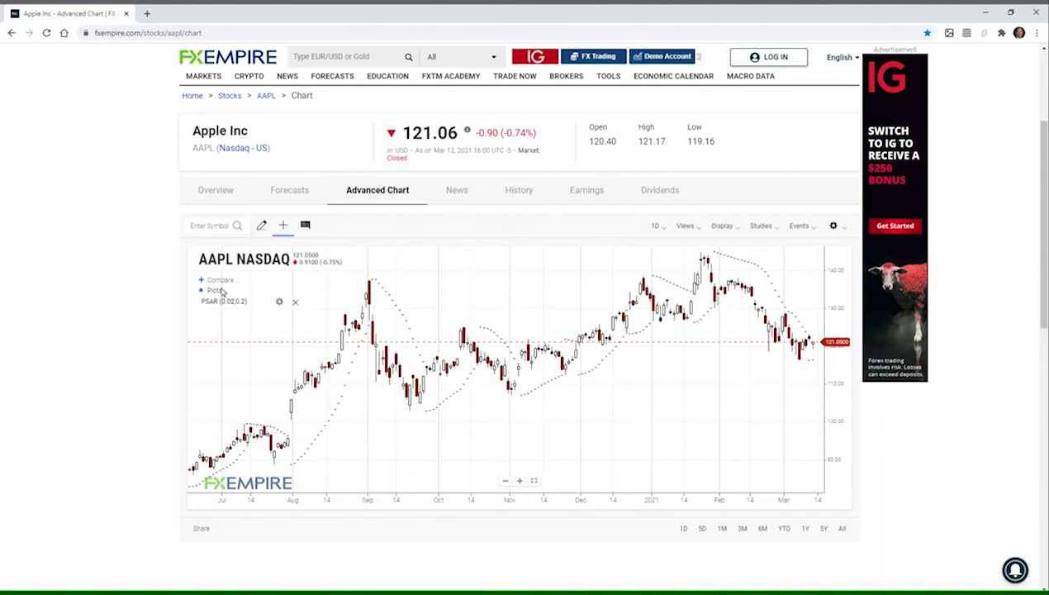
click(213, 292)
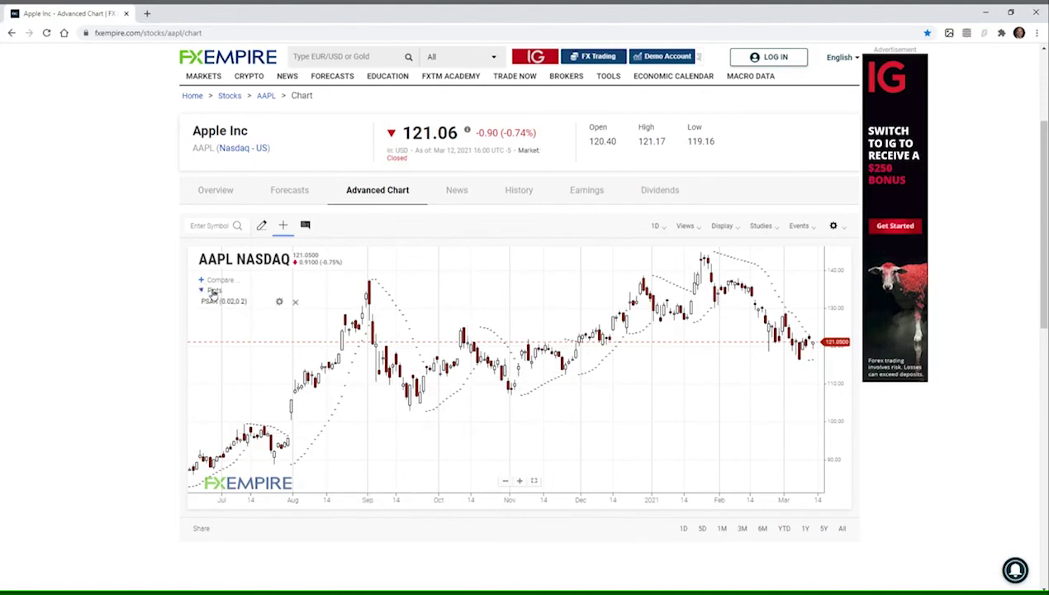